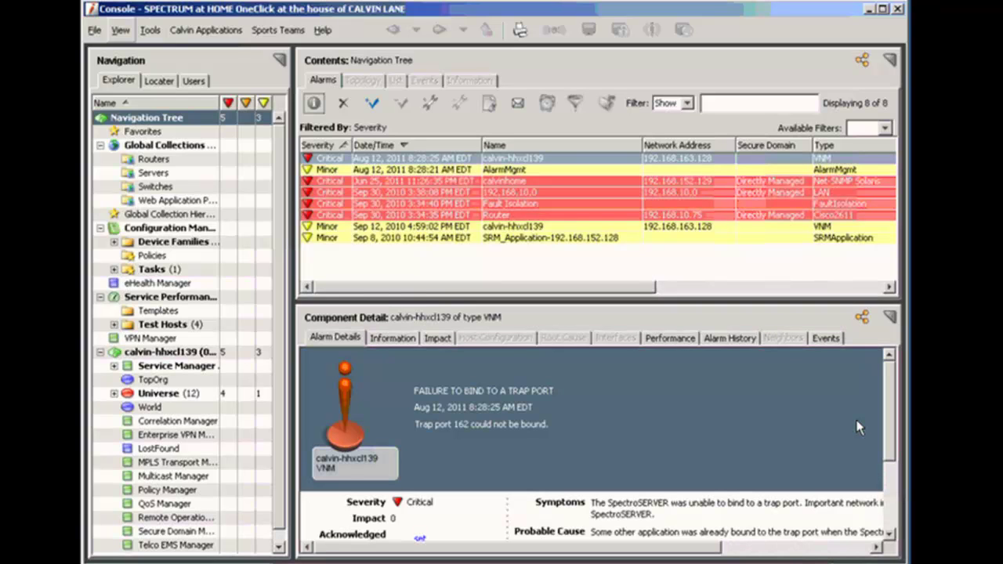
Open the Discovery Console.
key(alt+t)
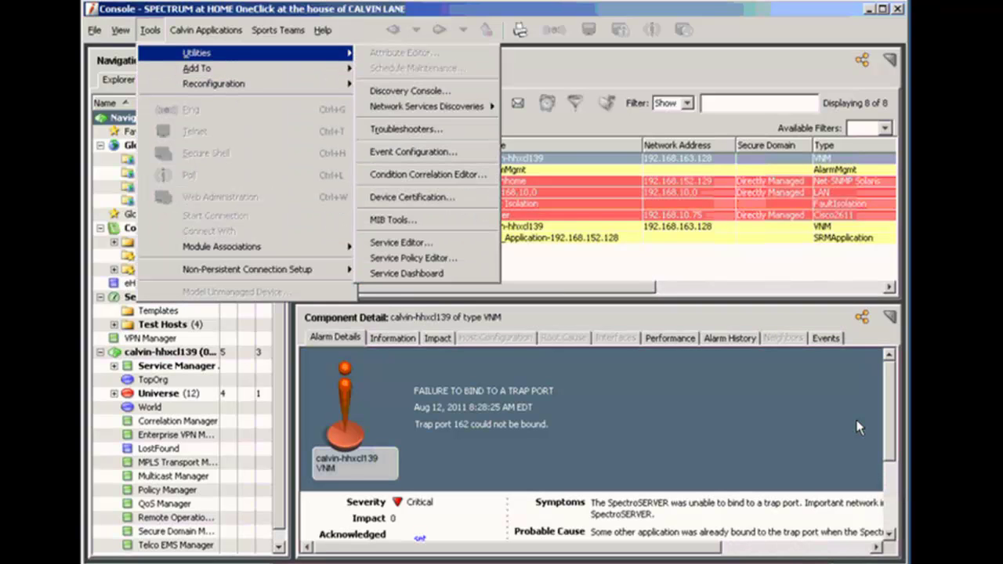
key(Right)
key(Down)
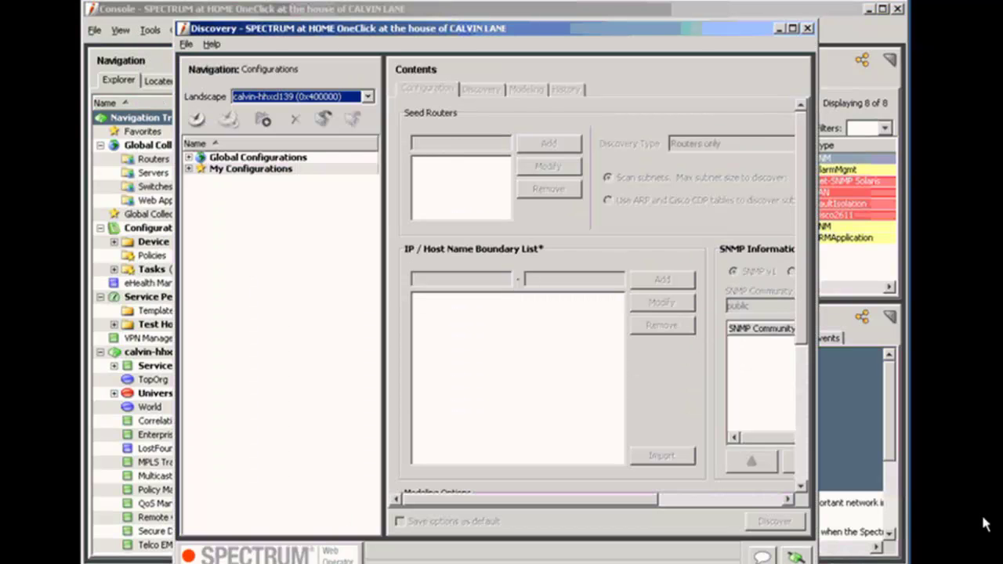
Expand the My Configurations and Global Configurations folders to list their saved discovery configurations.
key(Tab)
key(Down)
key(Right)
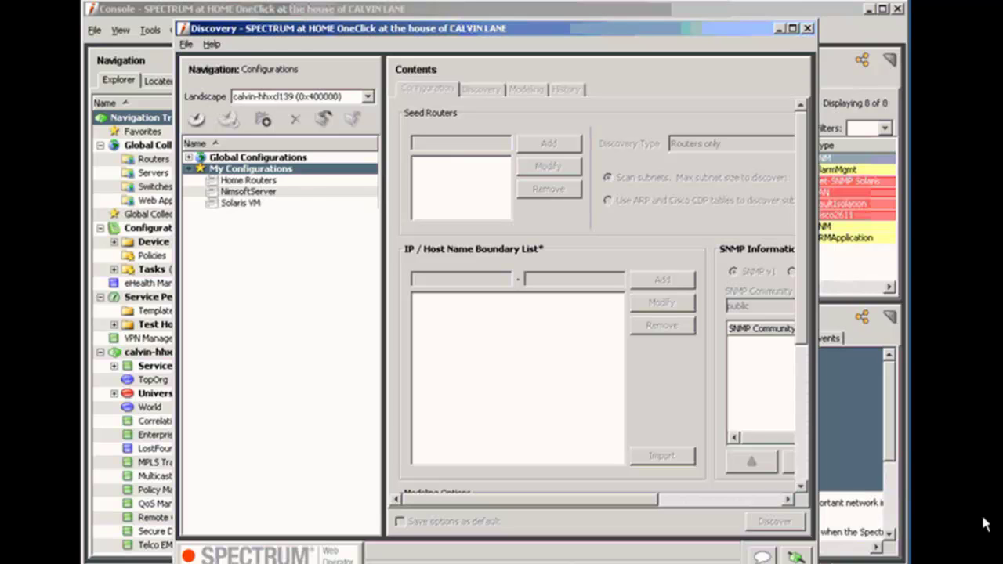
key(Up)
key(Right)
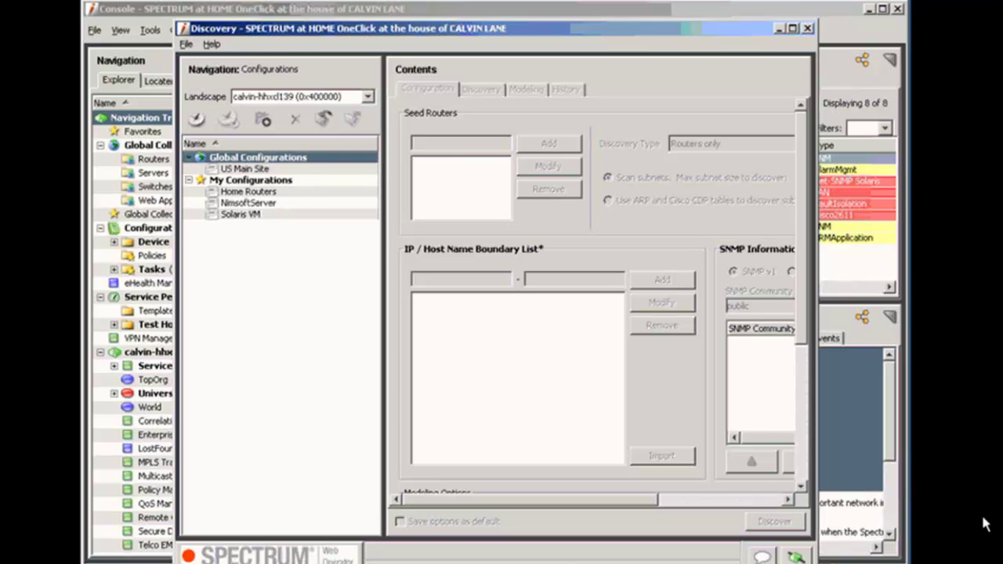
key(Down)
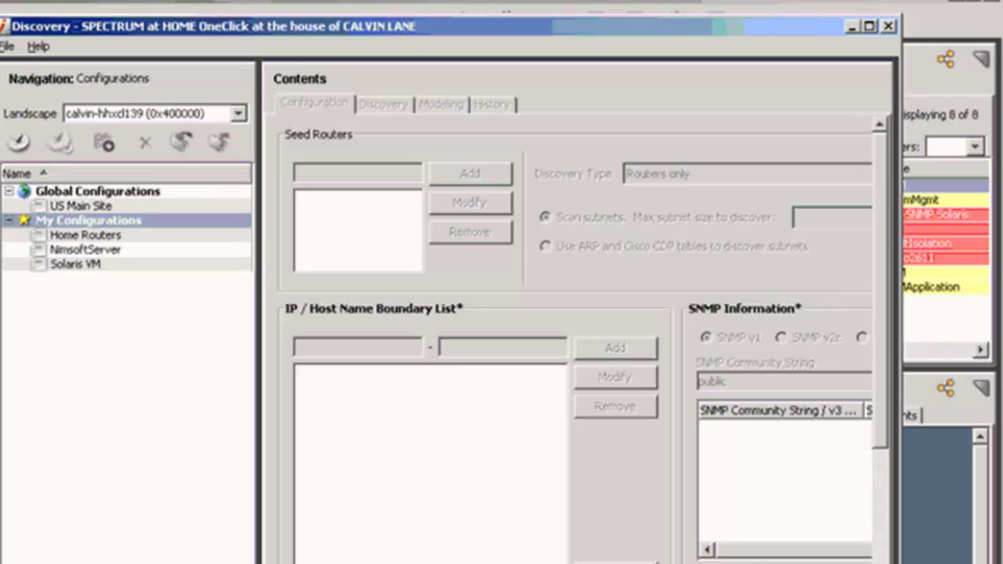
Review the Home Routers, NimsoftServer and Solaris VM configurations, saving the changes to NimsoftServer.
click(84, 235)
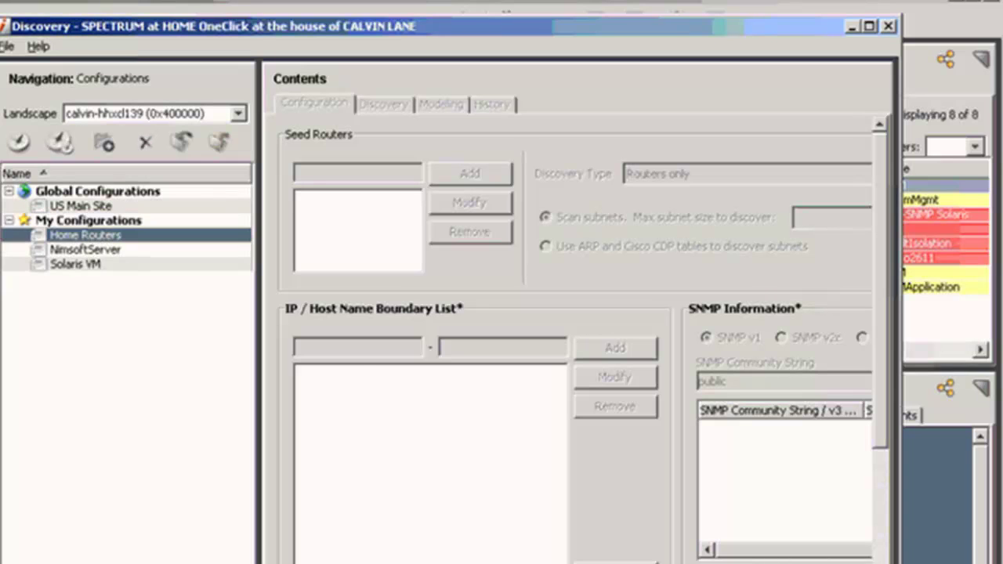
click(85, 249)
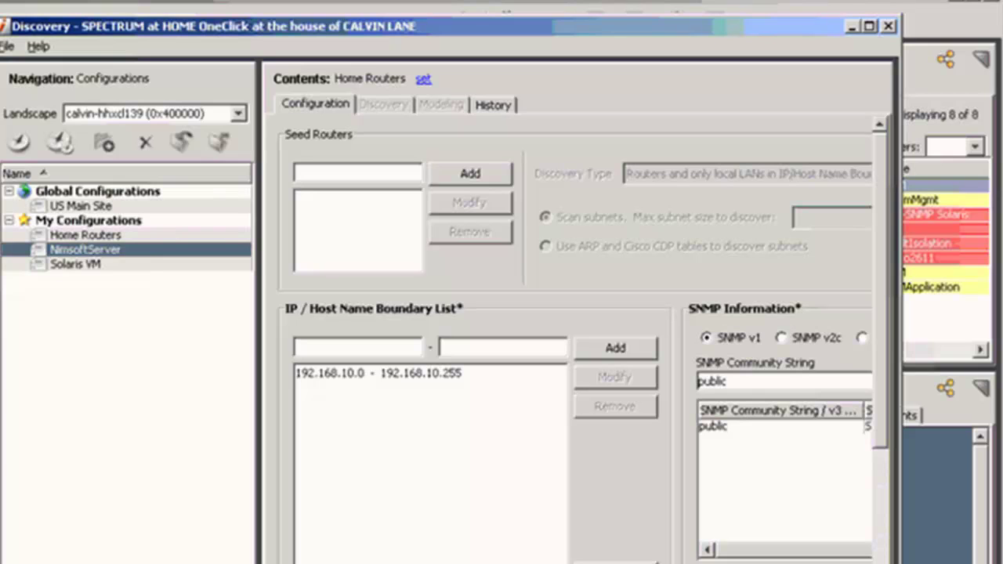
click(76, 264)
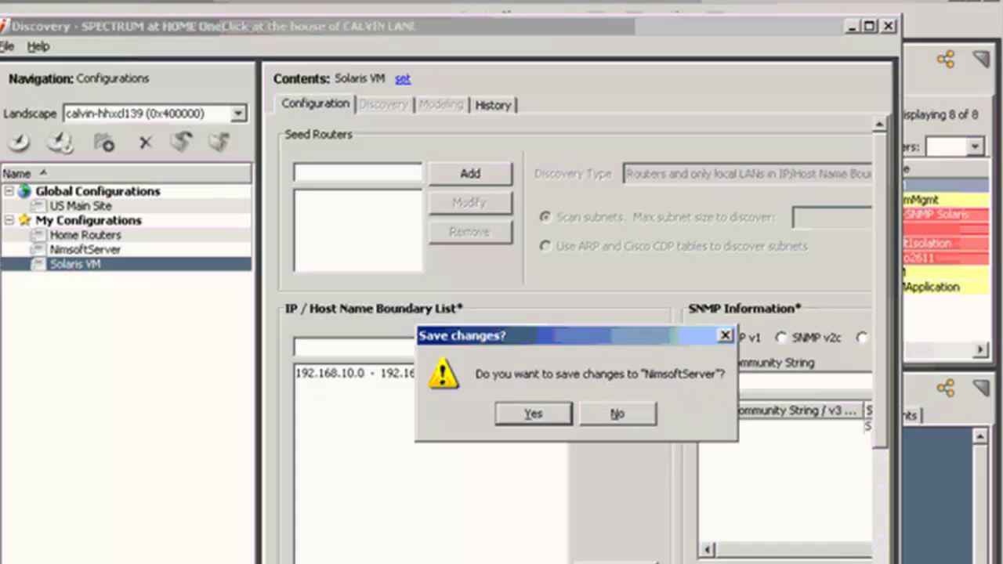
key(Return)
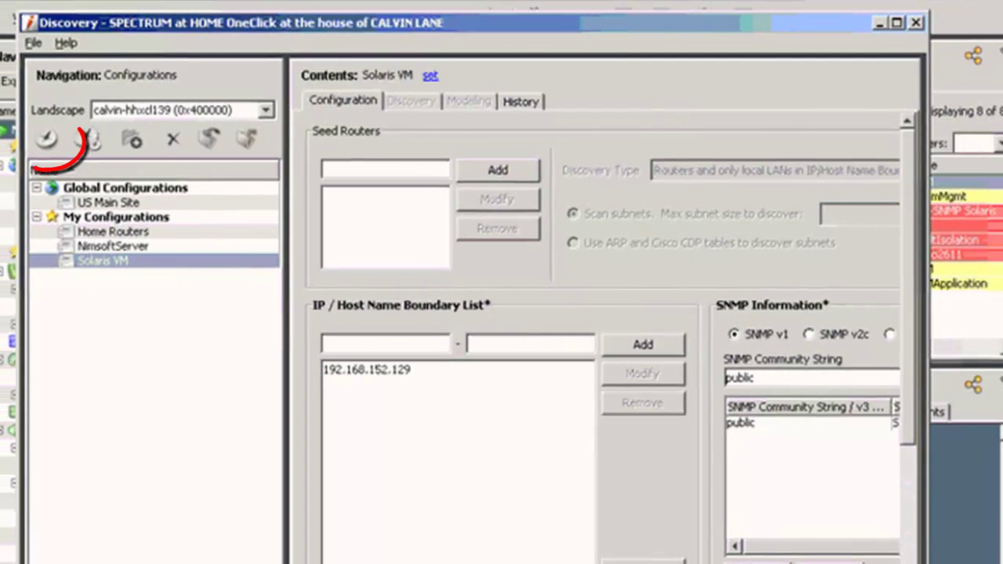
Create a new discovery configuration named Home2 in the My Configurations folder.
click(88, 220)
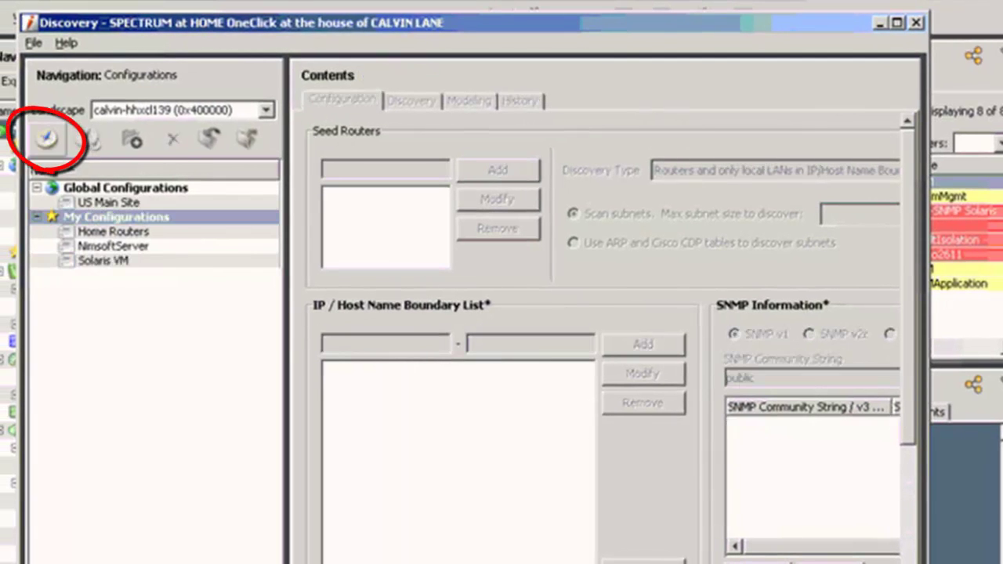
click(47, 139)
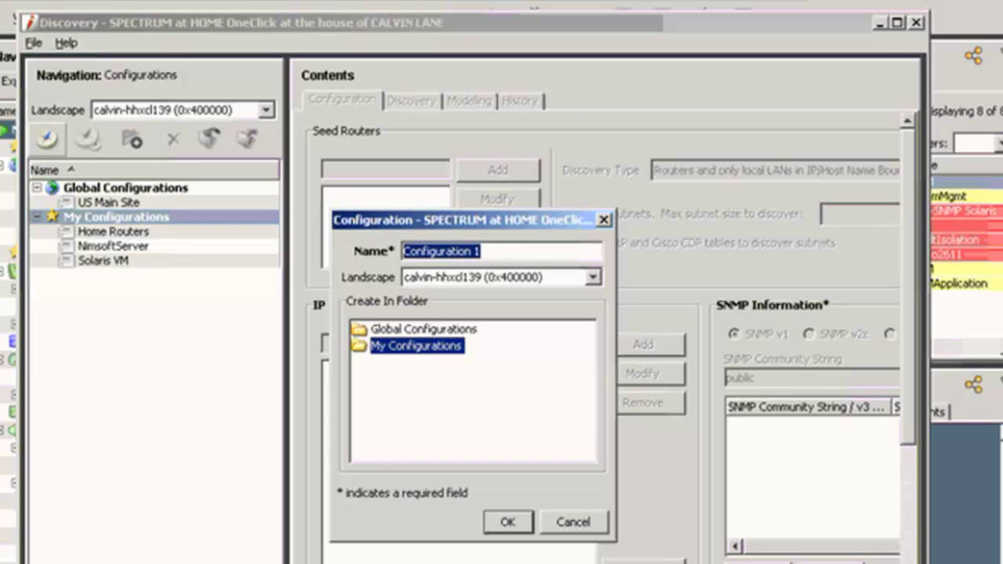
text(H)
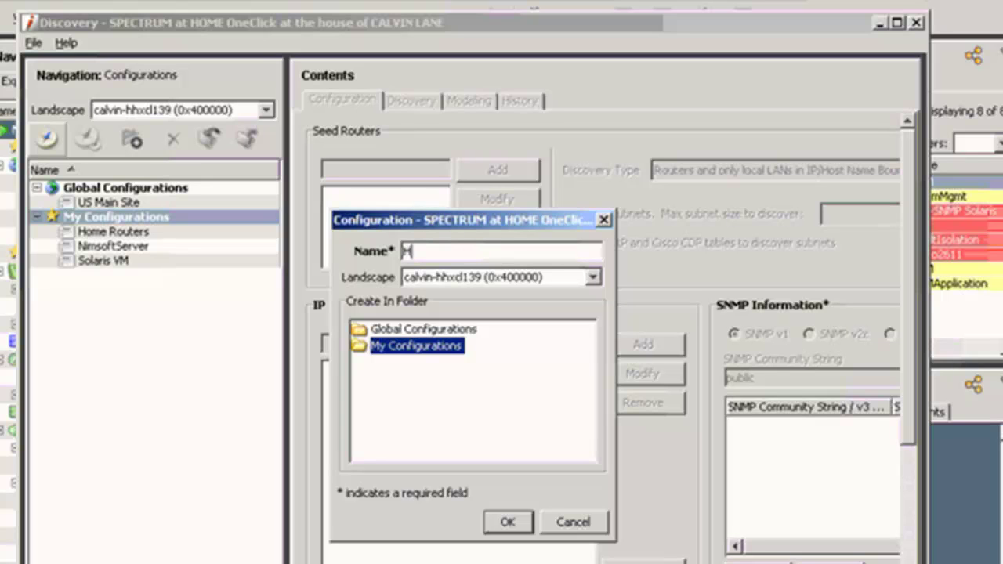
text(ome)
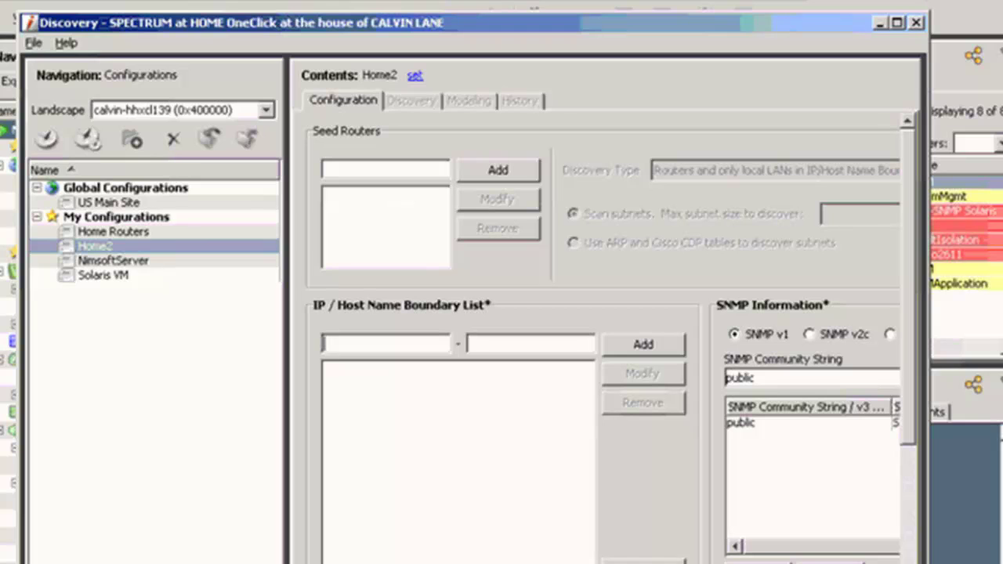
Check the Home Routers configuration for comparison, and add 192.168.250.201 as a seed router in Home2.
click(113, 231)
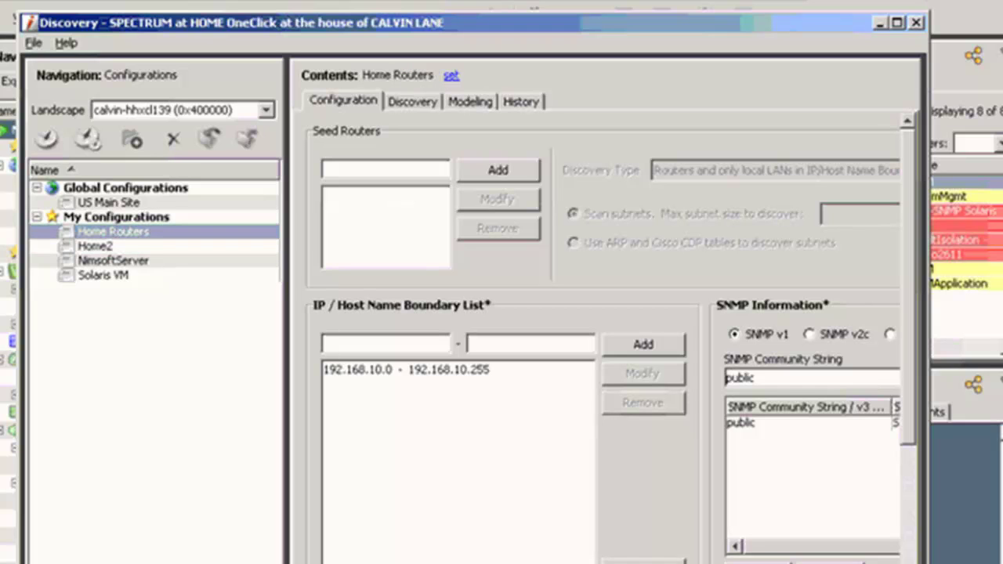
click(95, 246)
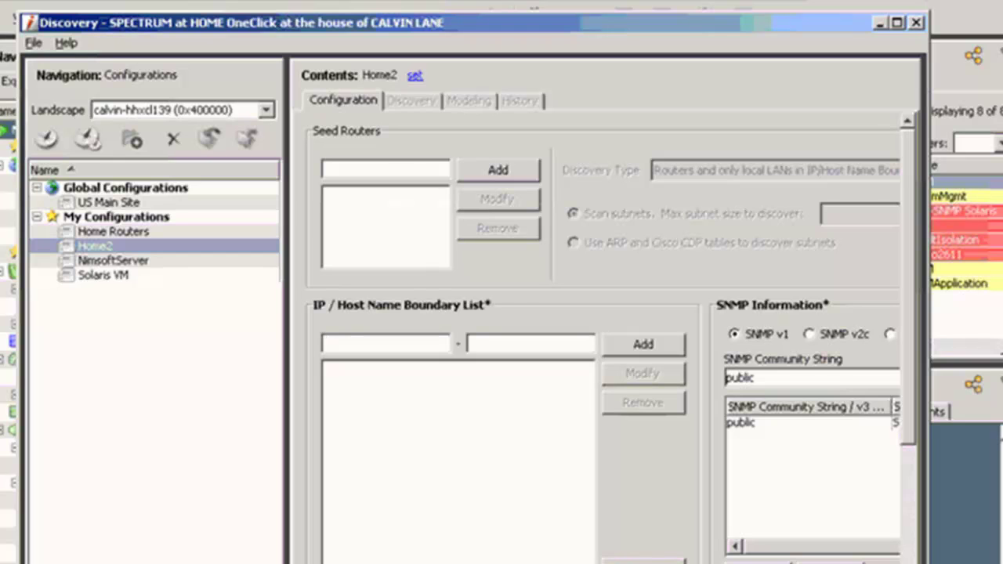
click(324, 169)
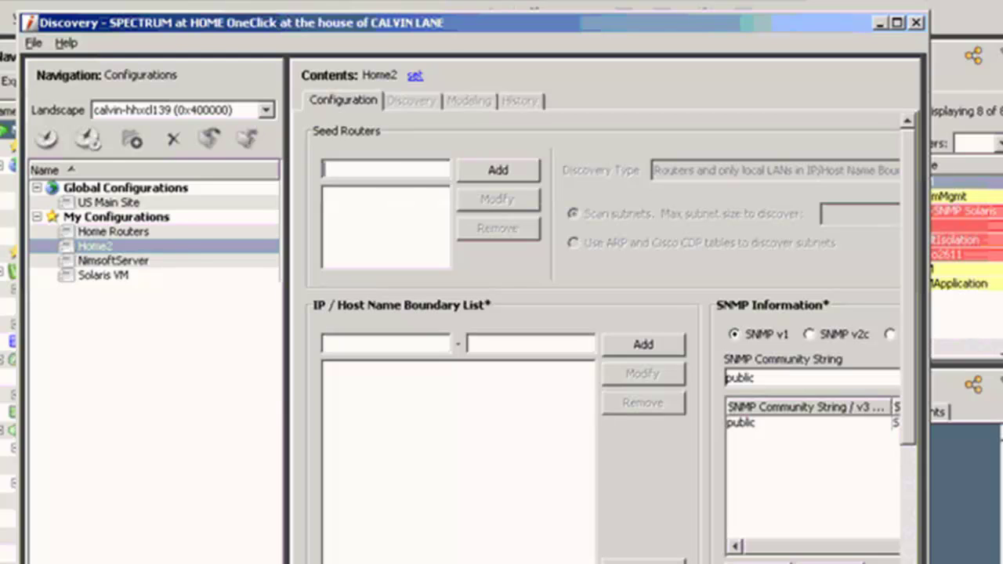
text(192.168.25)
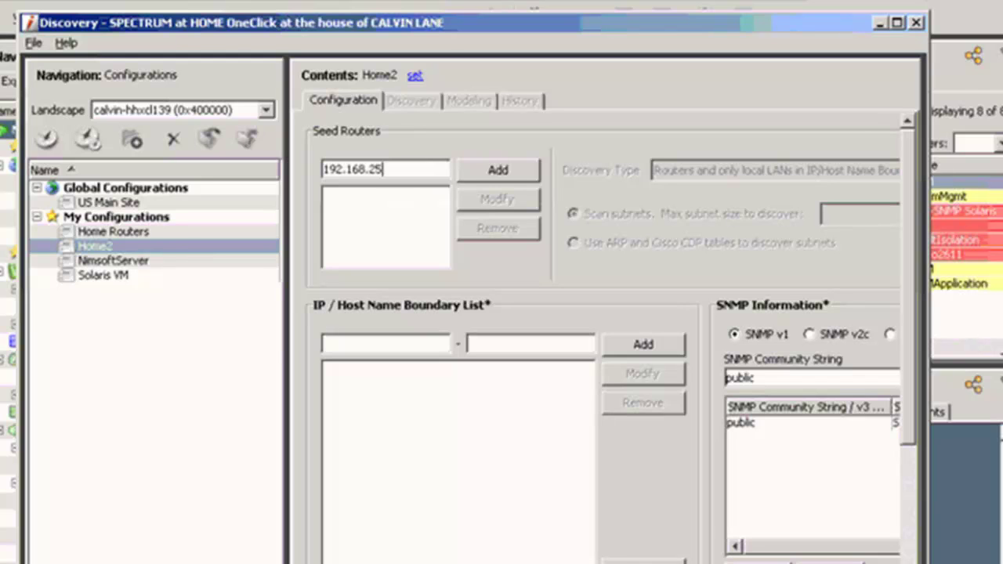
text(0.201)
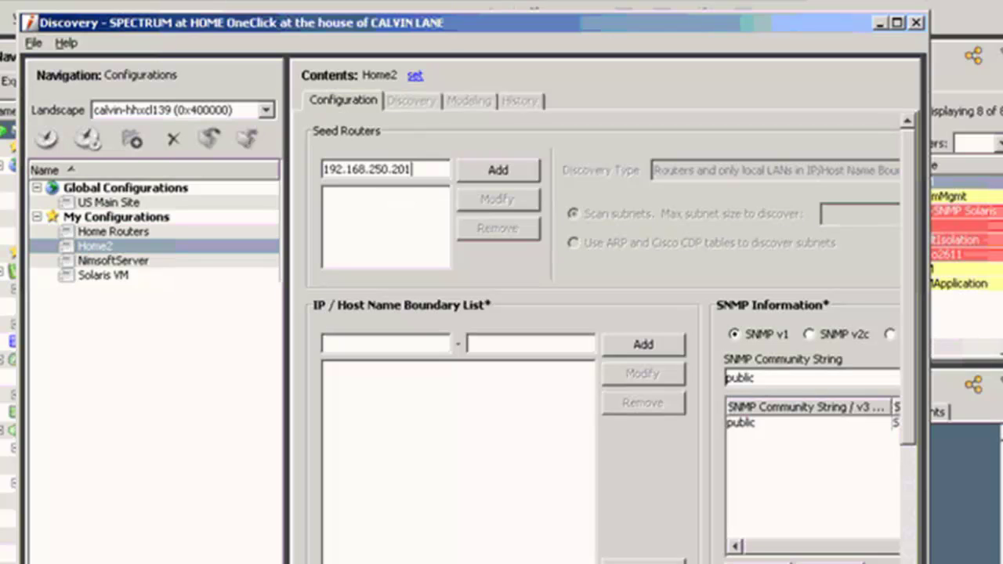
key(Return)
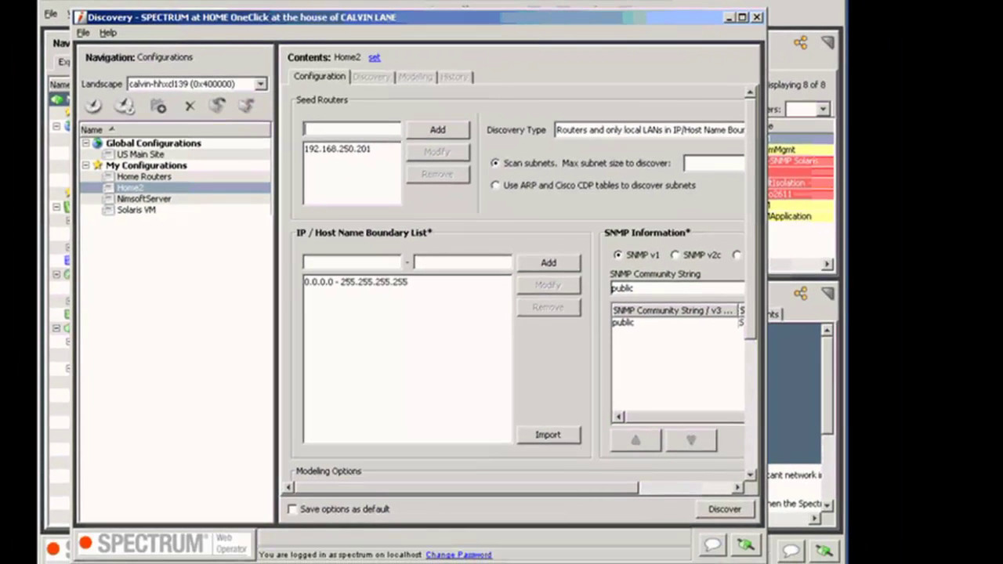
Set Home2 to discover and automatically model to SPECTRUM at HOME, reviewing and accepting the default modeling configuration.
scroll(408, 252, down, 5)
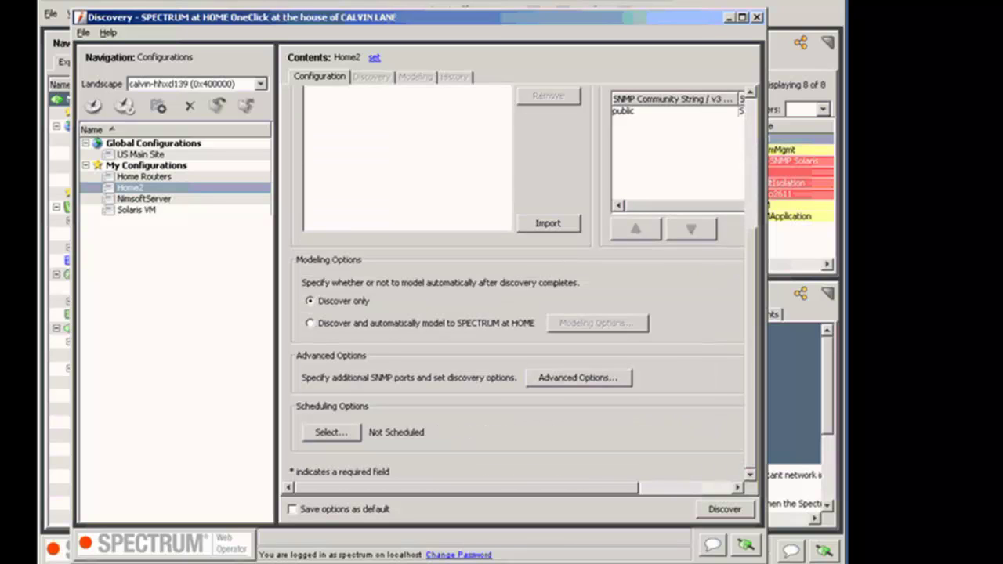
click(311, 323)
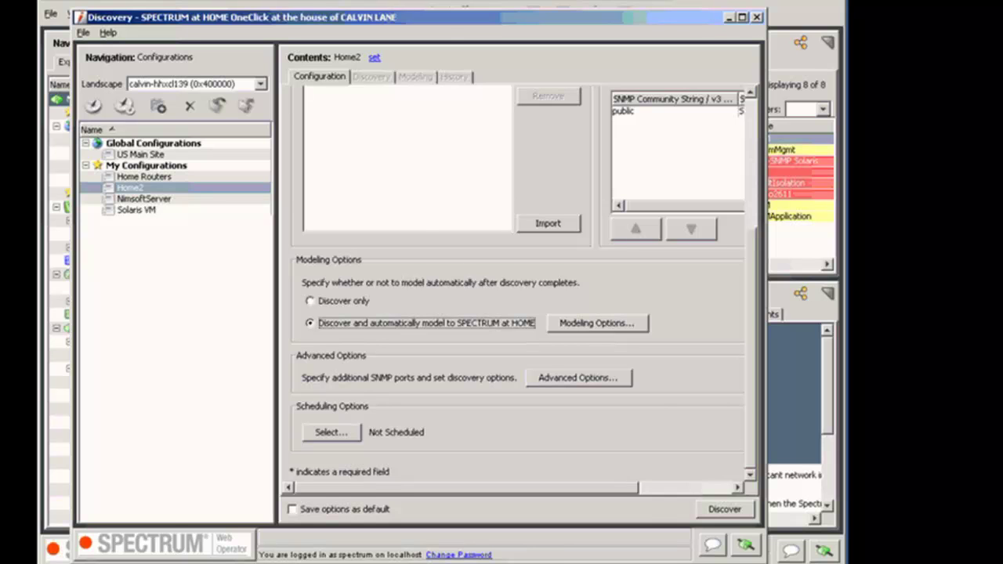
key(Tab)
key(space)
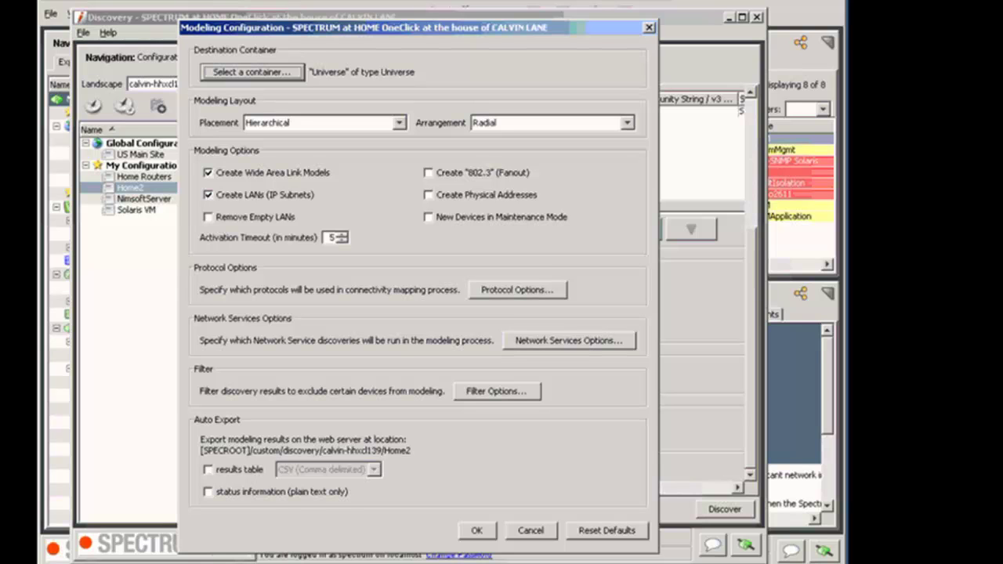
key(Return)
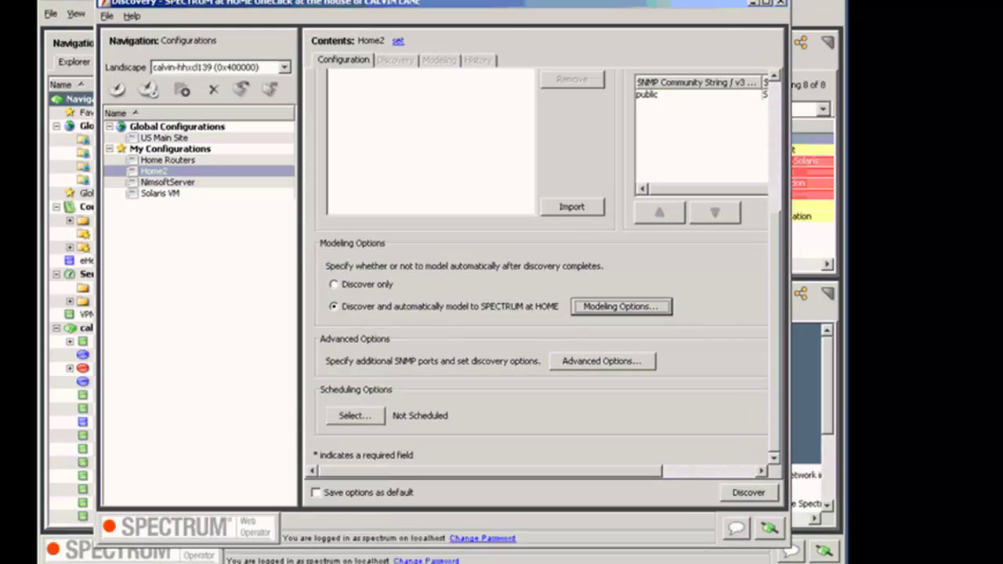
Start the discovery for the Home2 configuration.
key(Return)
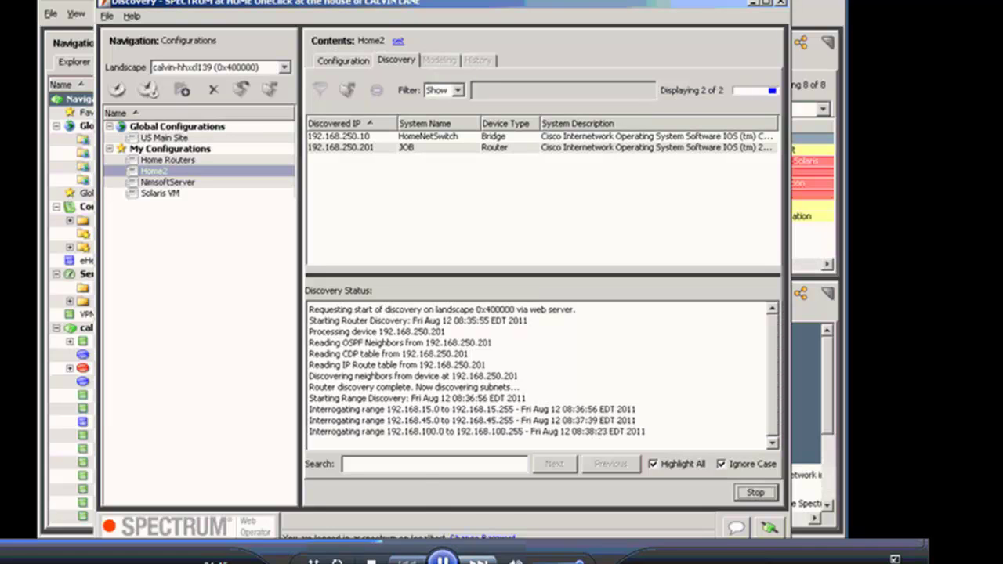
mouse_move(426, 511)
mouse_down()
mouse_move(420, 456)
mouse_move(406, 468)
mouse_move(446, 468)
mouse_up()
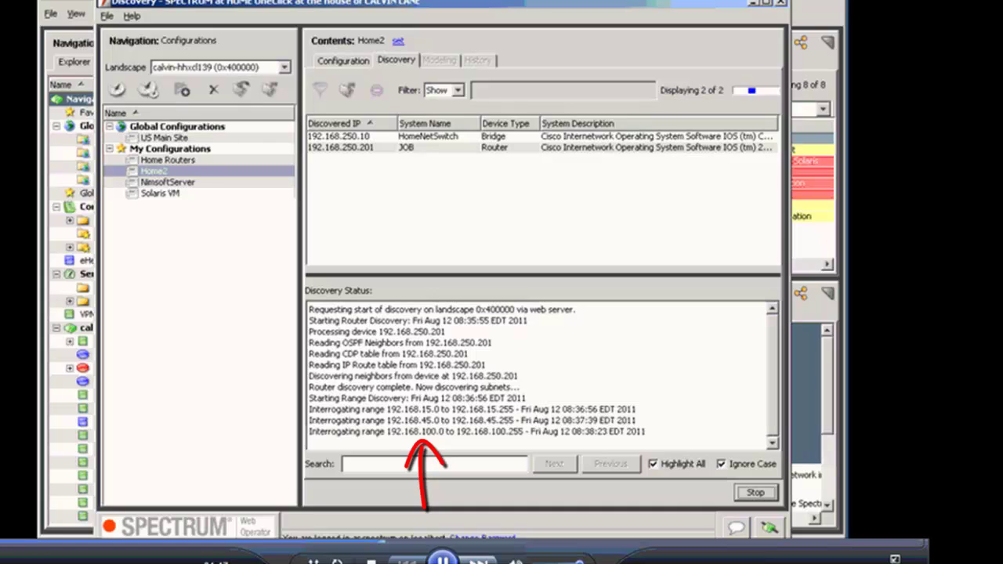